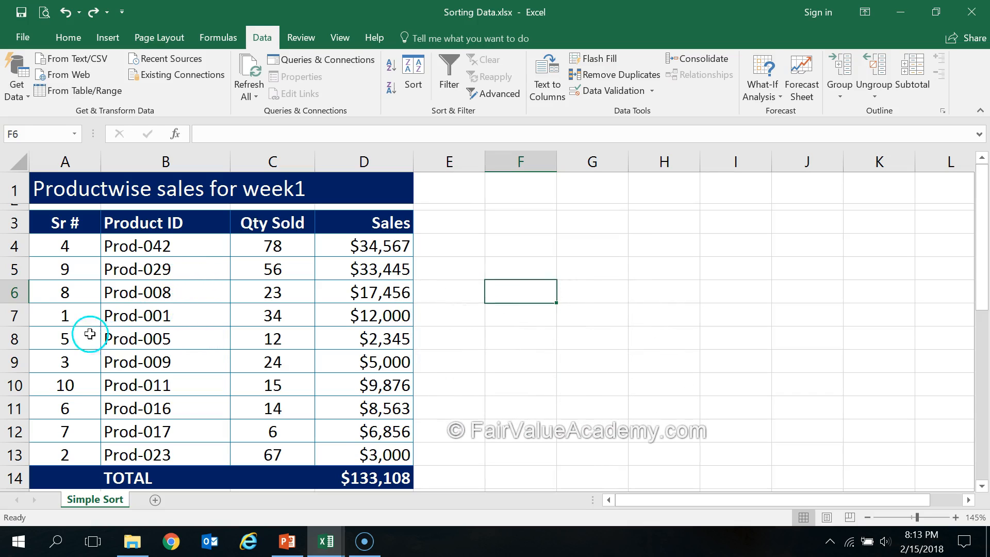
Sort the product rows A4:D13 in ascending order by the Sr # column, leaving out the header row
{"action": "left_click_drag", "start_coordinate": [73, 245], "coordinate": [360, 454]}
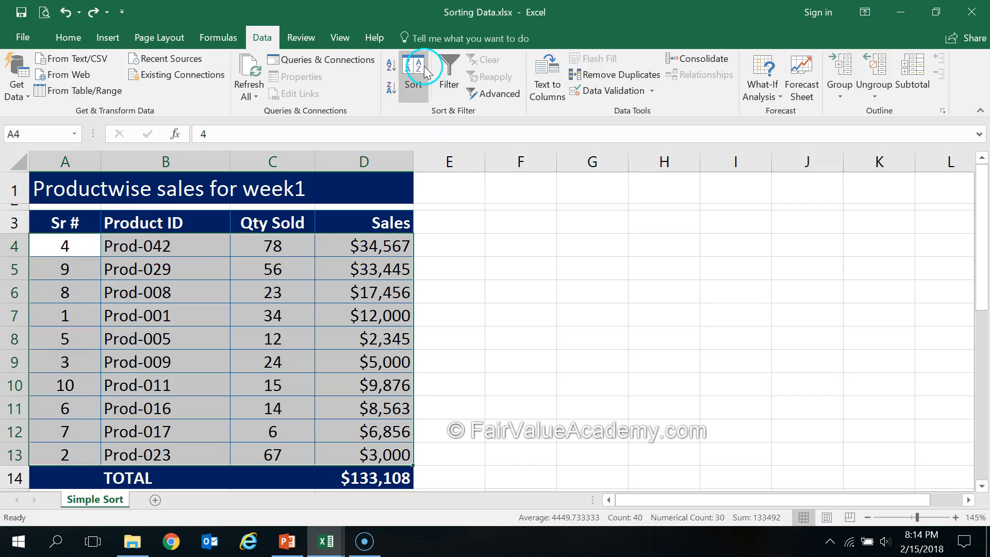
{"action": "left_click", "coordinate": [388, 64]}
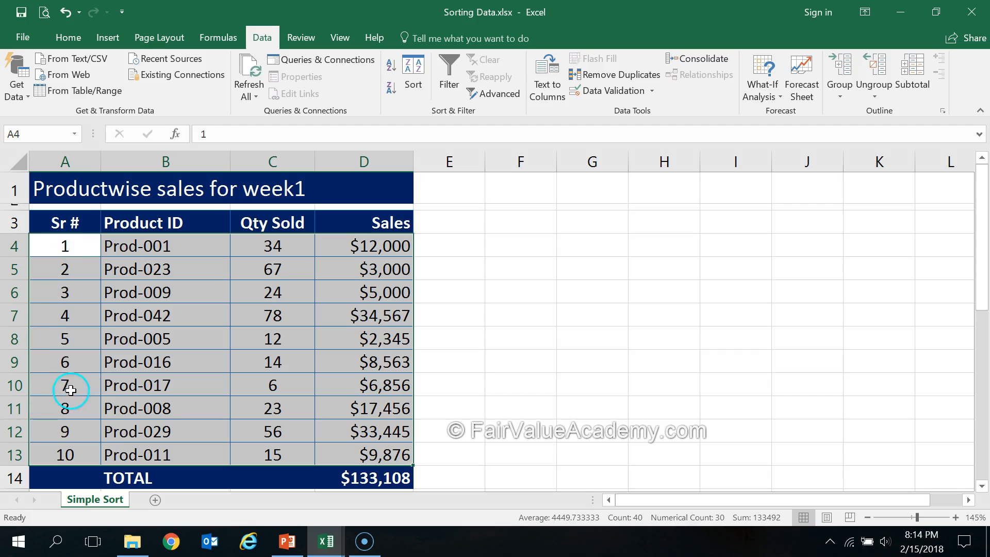
{"action": "key", "text": "Down"}
Try an ascending sort on A3:D13 with the header row included, and undo it
{"action": "left_click_drag", "start_coordinate": [75, 224], "coordinate": [369, 452]}
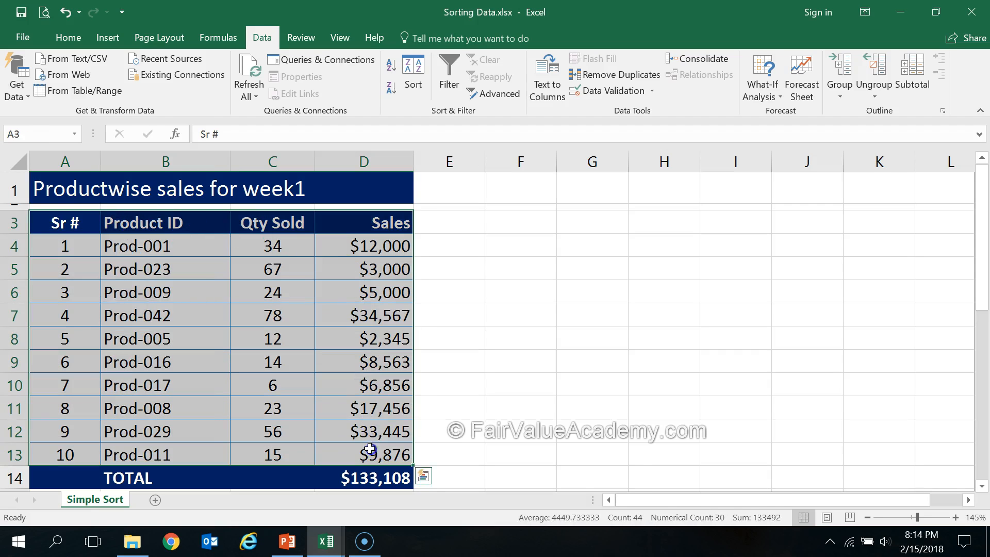
{"action": "left_click", "coordinate": [391, 67]}
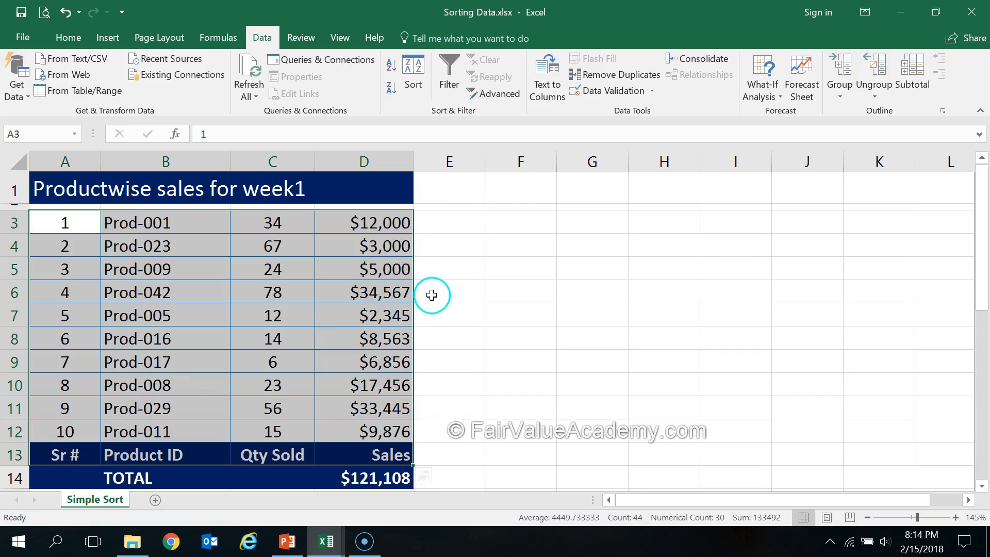
{"action": "key", "text": "ctrl+z"}
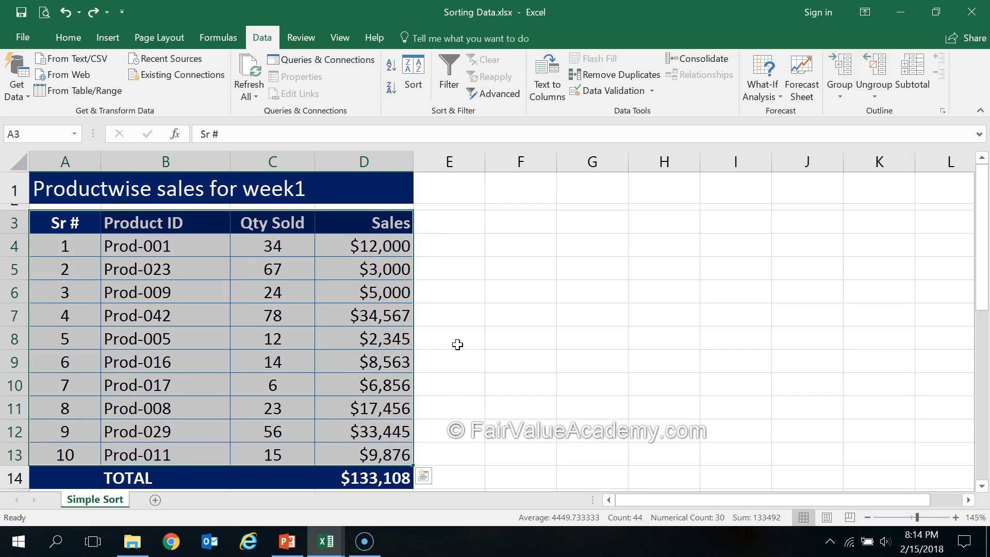
{"action": "left_click", "coordinate": [472, 291]}
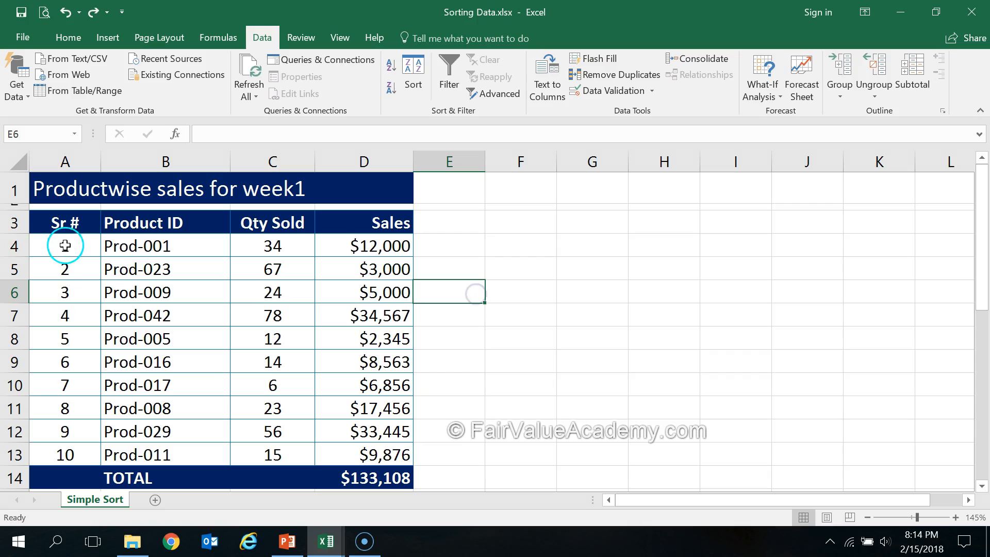
{"action": "left_click_drag", "start_coordinate": [59, 225], "coordinate": [400, 455]}
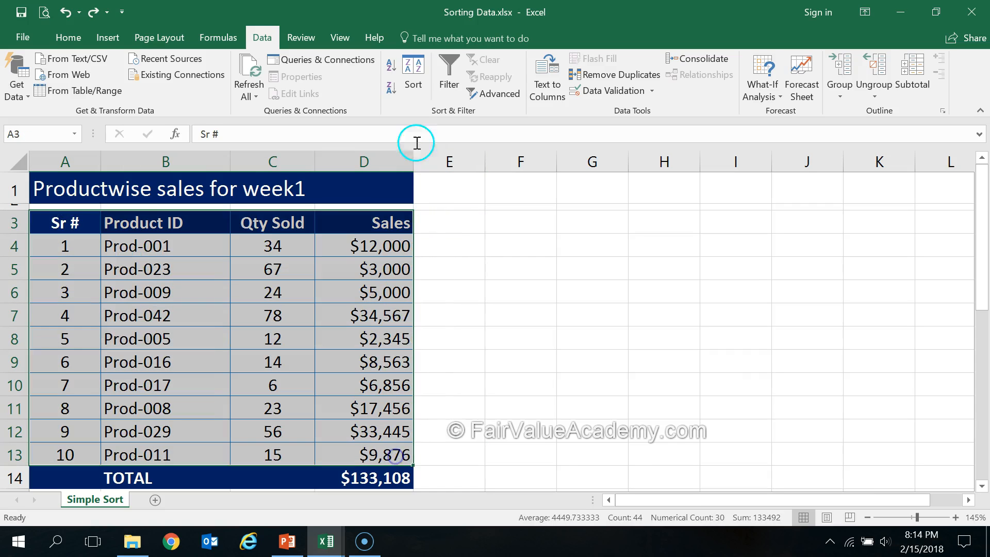
{"action": "left_click", "coordinate": [415, 87]}
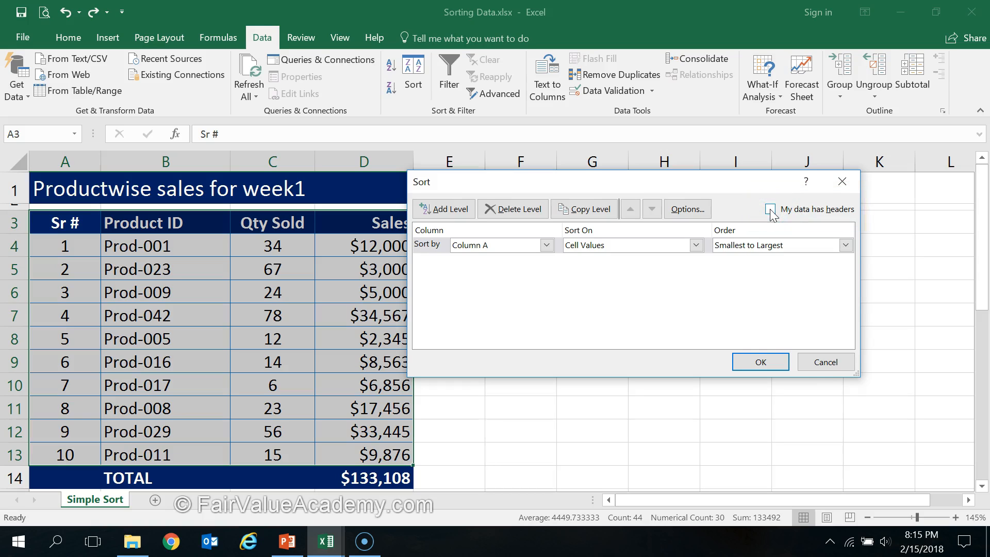
{"action": "left_click", "coordinate": [825, 362]}
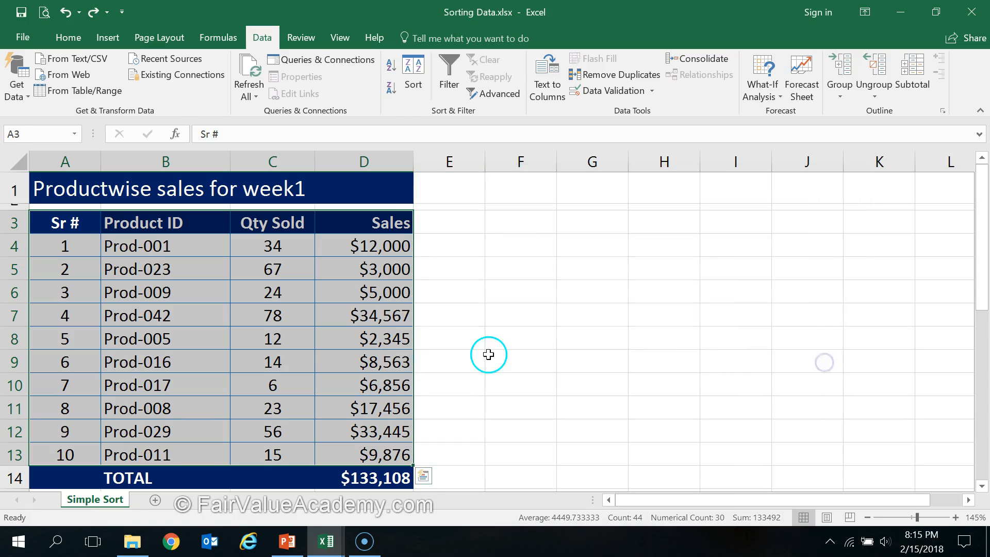
{"action": "left_click", "coordinate": [488, 354]}
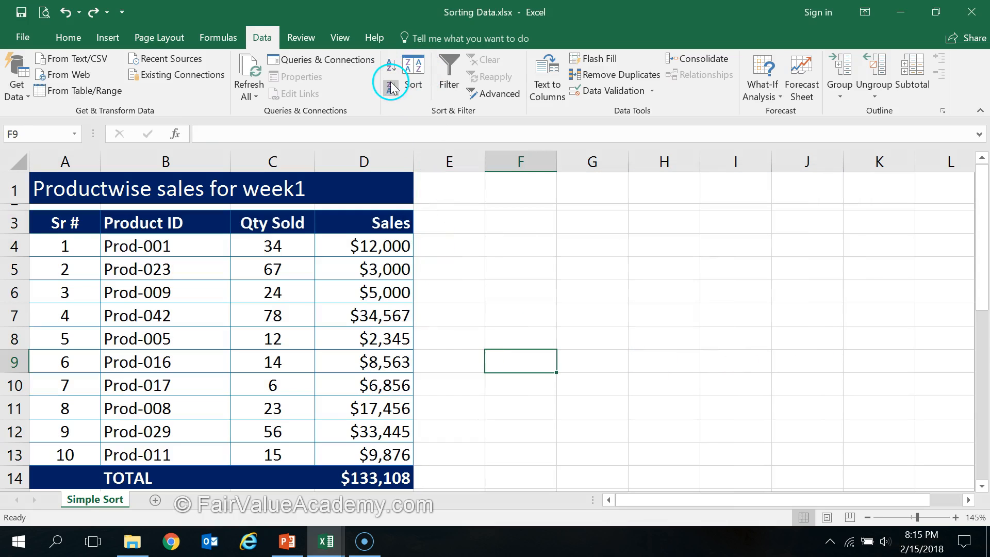
{"action": "left_click", "coordinate": [79, 249]}
{"action": "left_click_drag", "start_coordinate": [79, 249], "coordinate": [361, 447]}
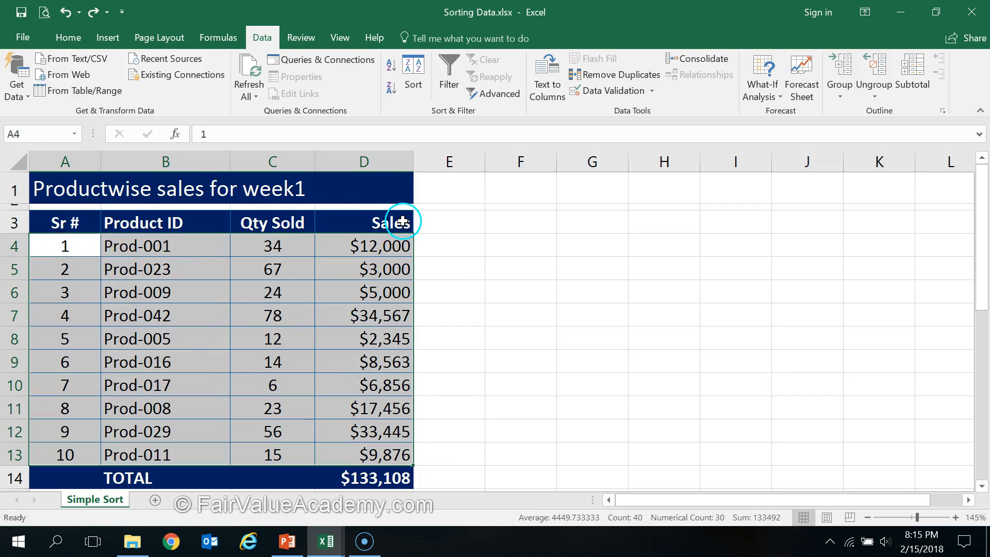
{"action": "left_click", "coordinate": [519, 288]}
Open the custom Sort settings for A3:D13 and mark the data as having headers
{"action": "left_click_drag", "start_coordinate": [64, 226], "coordinate": [339, 450]}
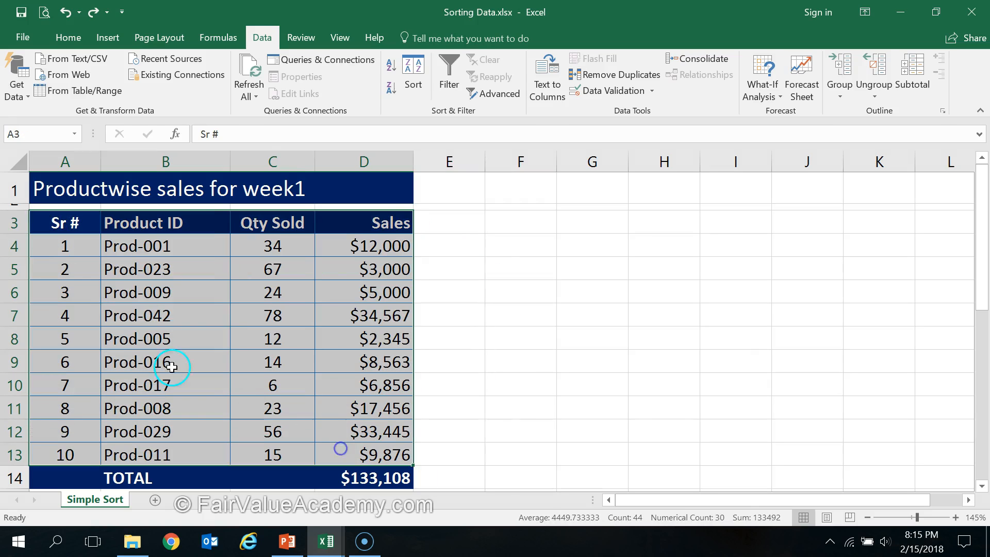
{"action": "left_click", "coordinate": [419, 66]}
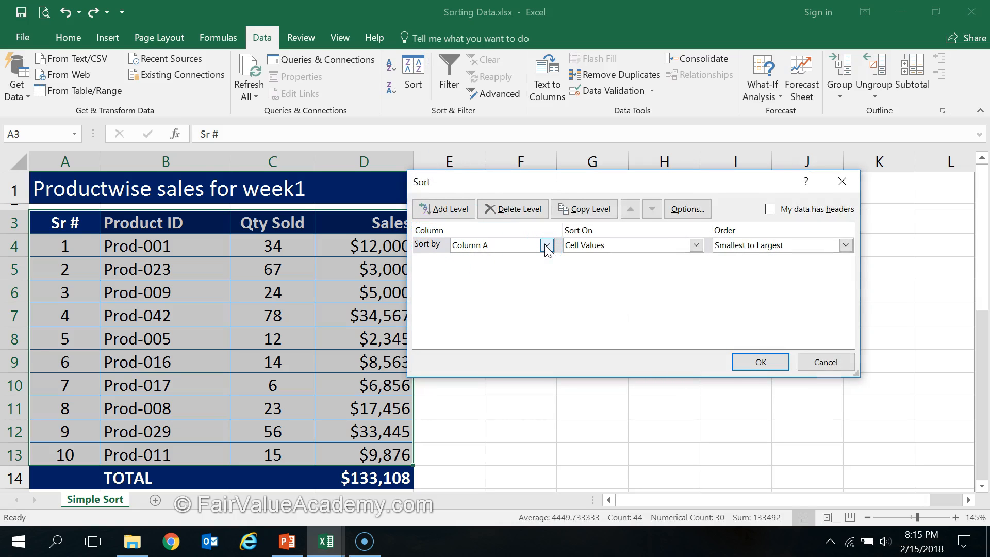
{"action": "left_click", "coordinate": [771, 208]}
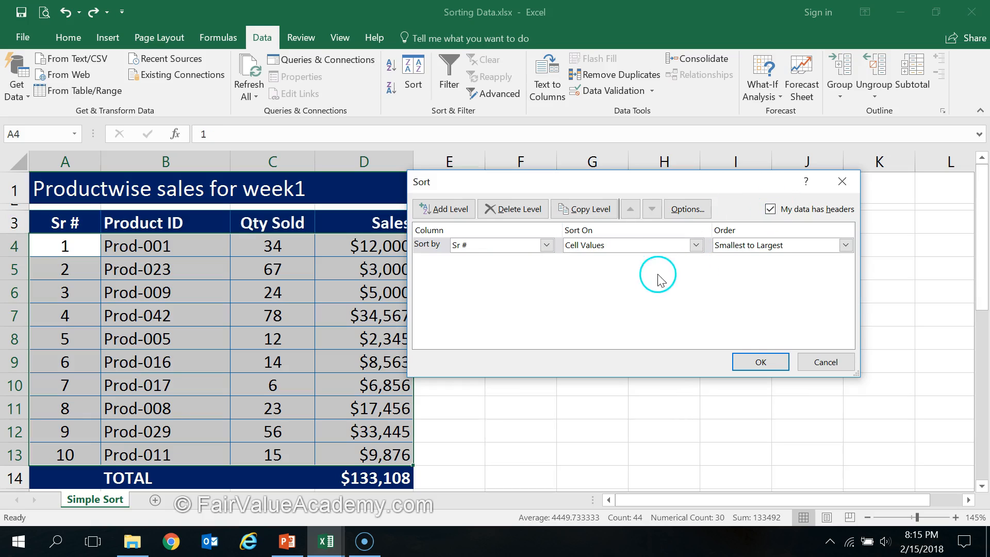
Set the sort column to Sales and have it sorted on Cell Values
{"action": "left_click", "coordinate": [545, 245]}
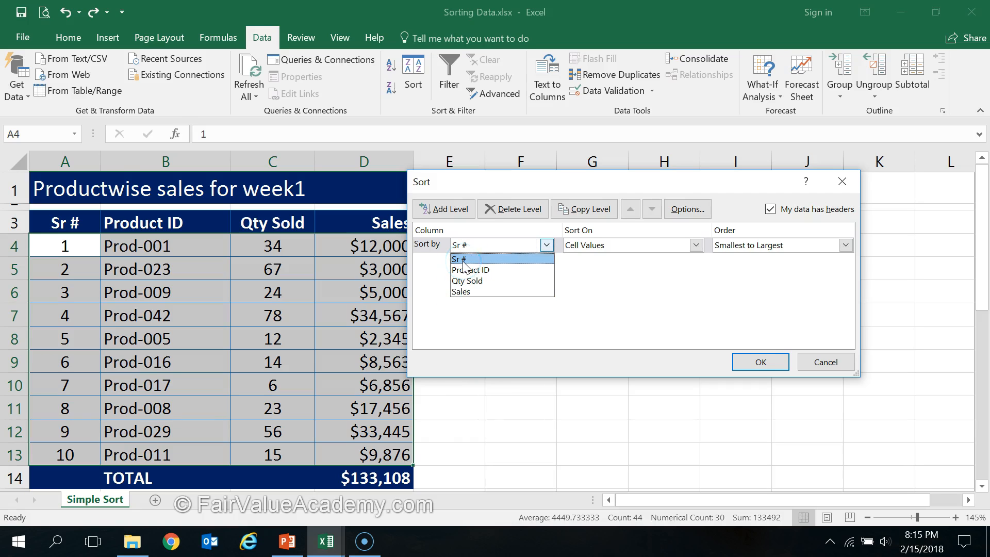
{"action": "left_click", "coordinate": [460, 291]}
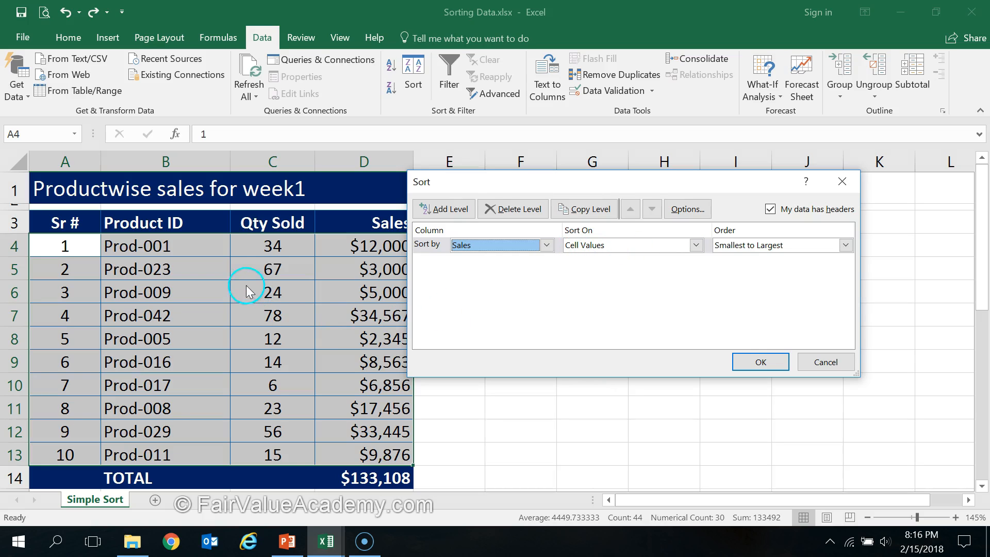
{"action": "left_click", "coordinate": [695, 248]}
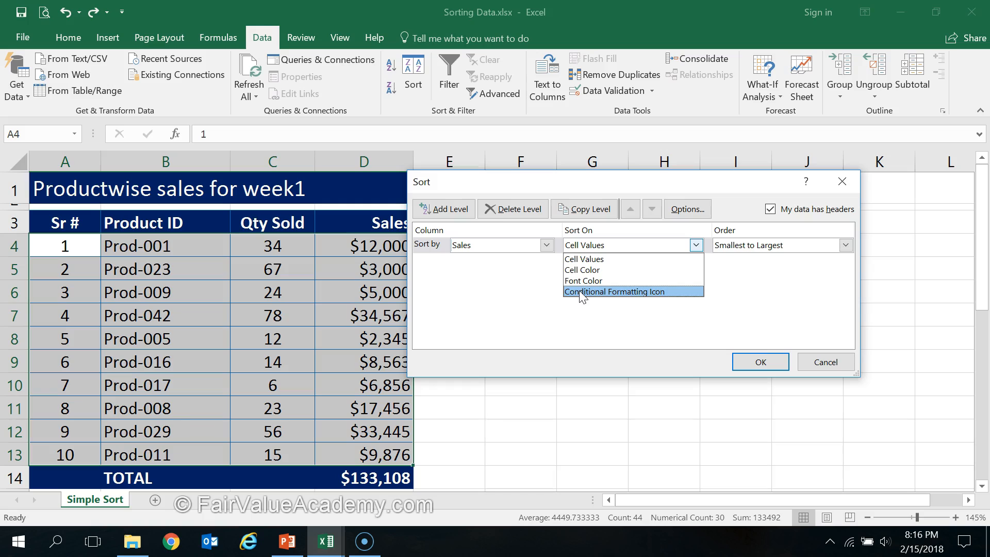
{"action": "left_click", "coordinate": [581, 260]}
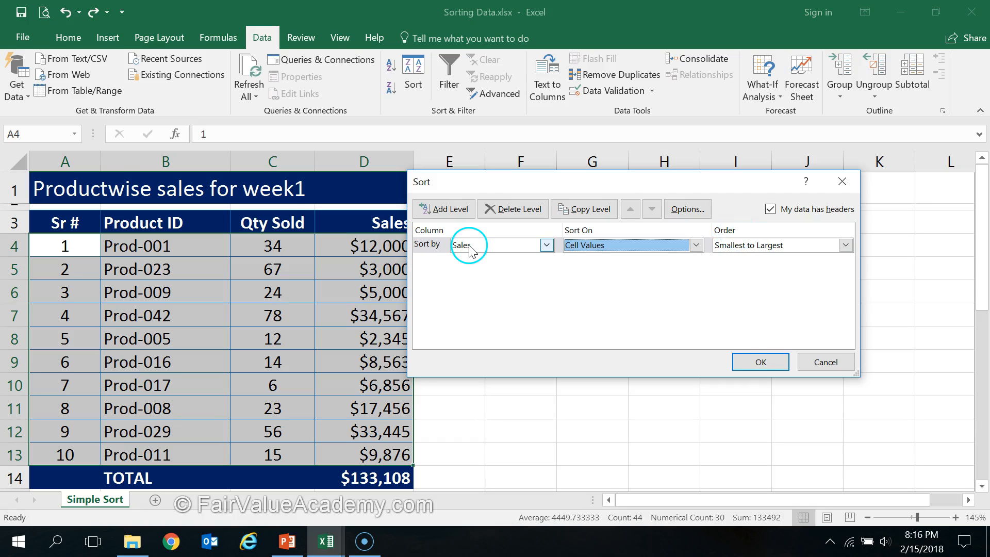
Set the sort column to Product ID to check its order choices, and switch it to Qty Sold
{"action": "left_click", "coordinate": [546, 244]}
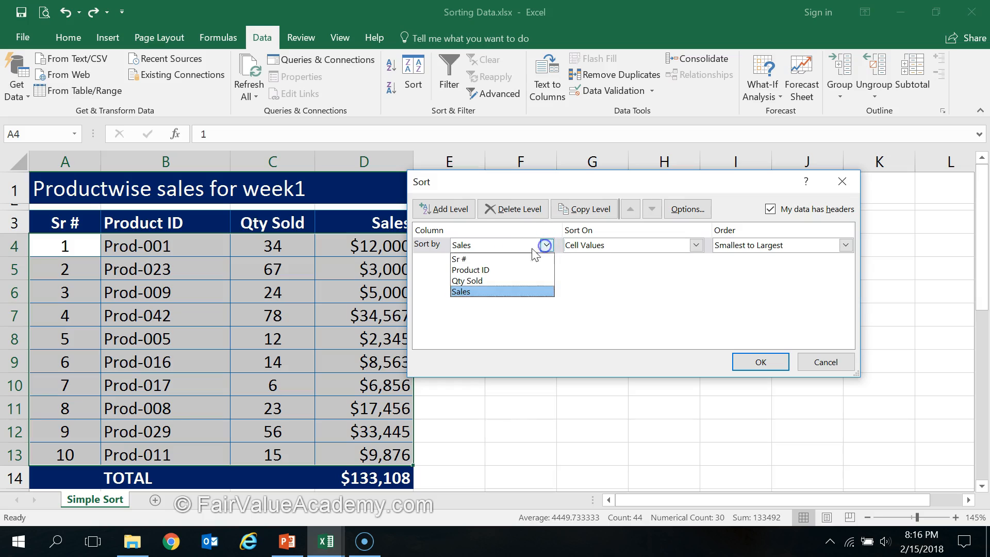
{"action": "left_click", "coordinate": [497, 269]}
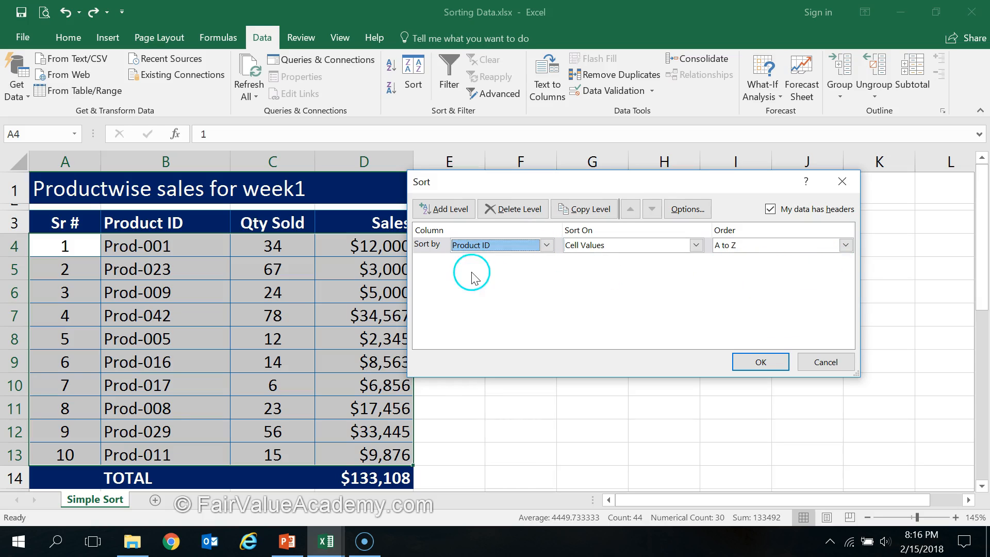
{"action": "left_click", "coordinate": [846, 246]}
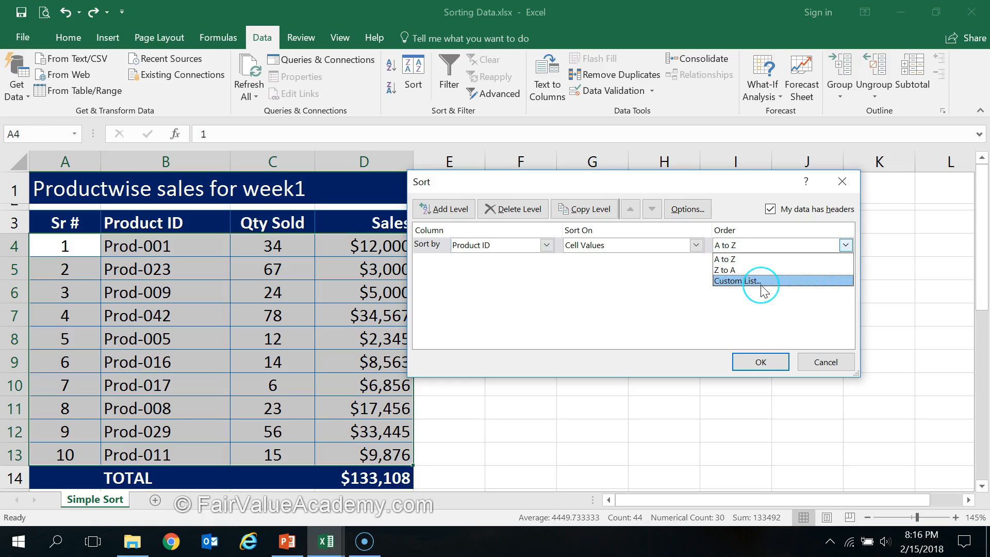
{"action": "left_click", "coordinate": [546, 246]}
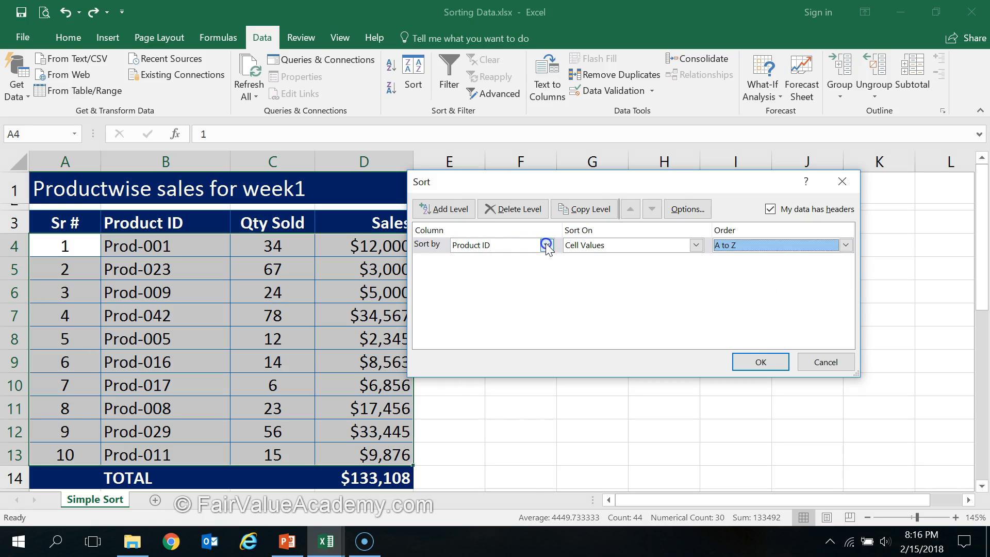
{"action": "left_click", "coordinate": [480, 281]}
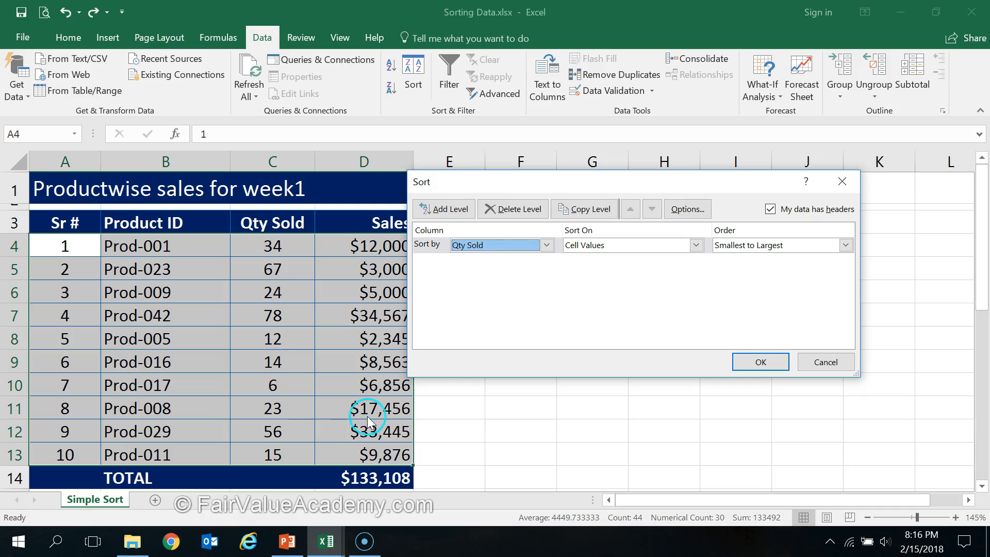
Browse the weekday and month custom lists offered as a sort order, and leave without applying one
{"action": "left_click", "coordinate": [845, 245]}
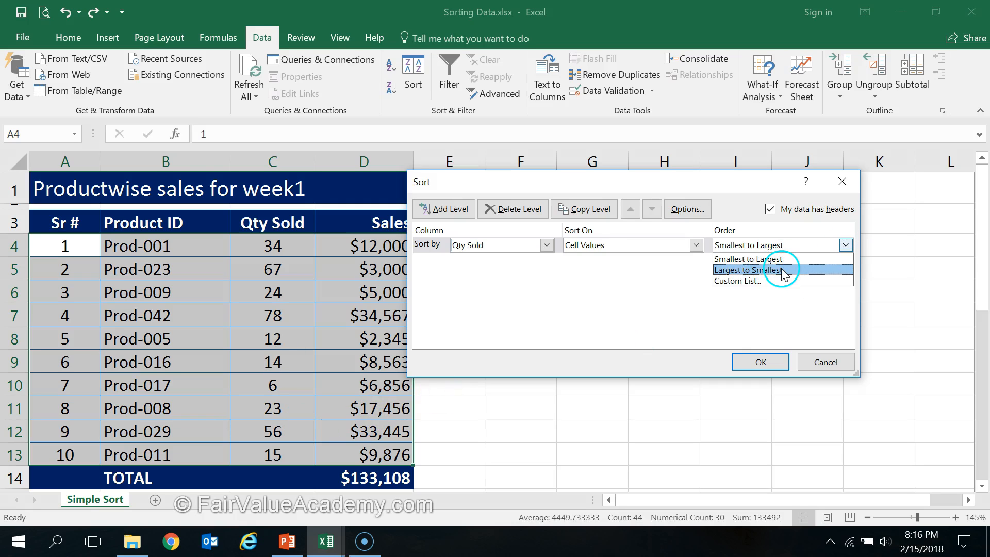
{"action": "left_click", "coordinate": [748, 283]}
{"action": "left_click", "coordinate": [479, 188]}
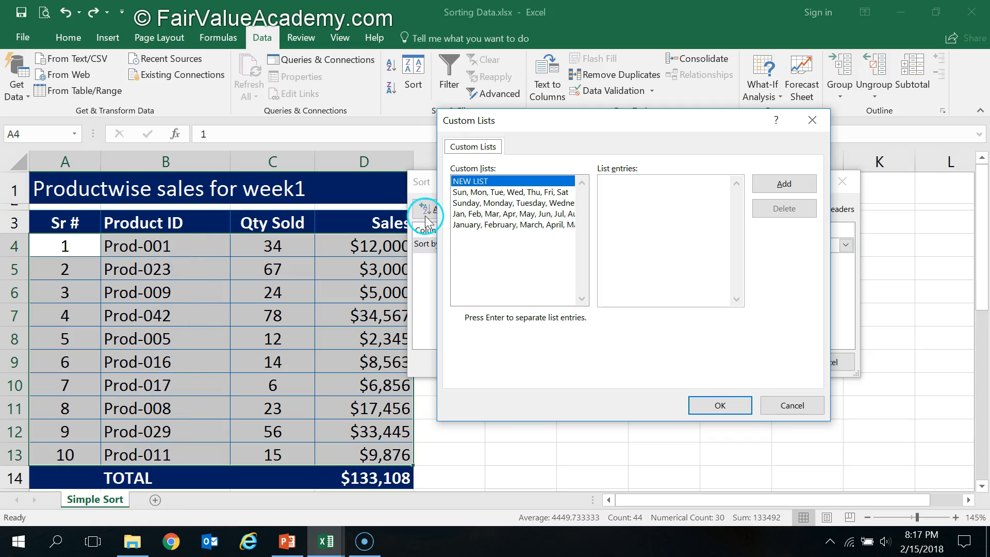
{"action": "left_click", "coordinate": [470, 193]}
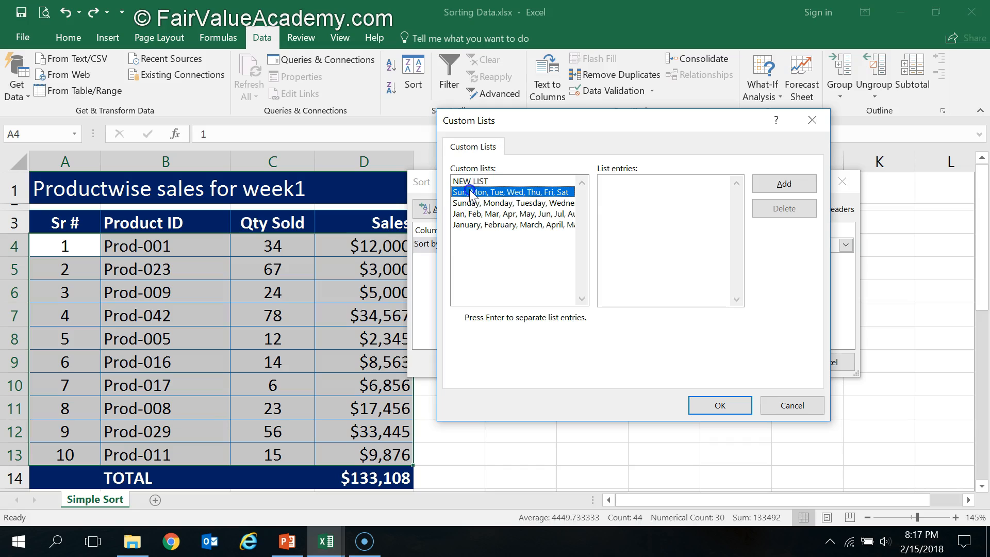
{"action": "left_click", "coordinate": [474, 215]}
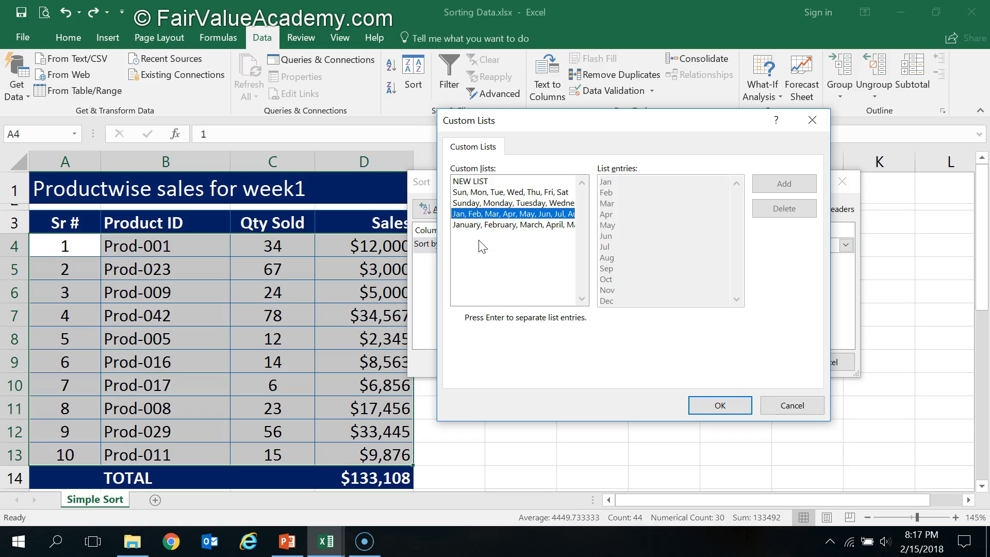
{"action": "left_click", "coordinate": [793, 405]}
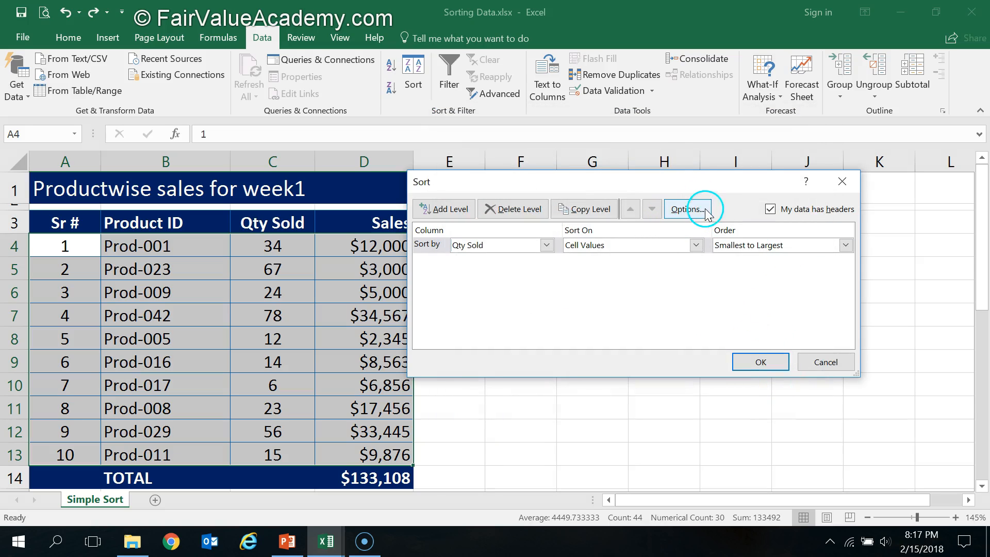
Review the case sensitivity and orientation choices in Sort Options, and return without applying changes
{"action": "left_click", "coordinate": [689, 207]}
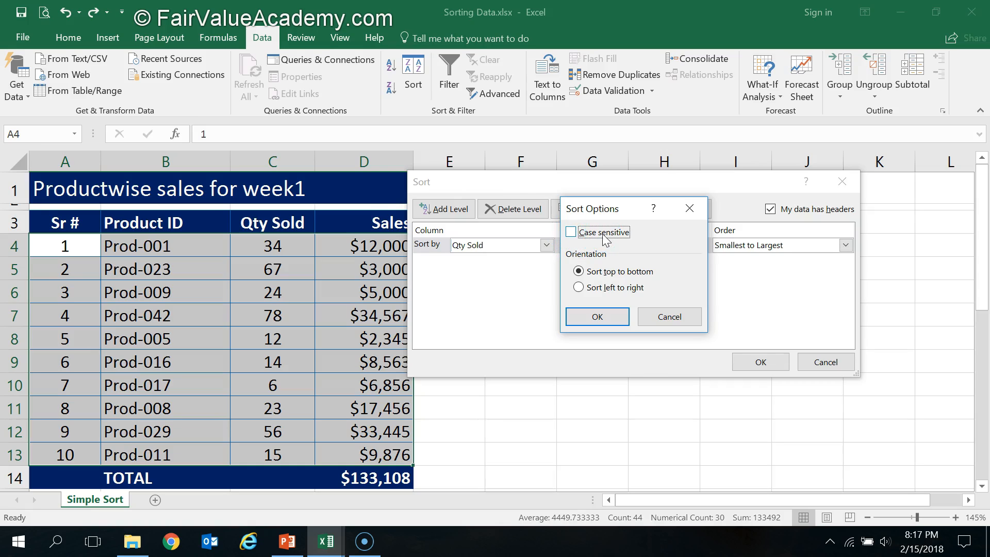
{"action": "left_click", "coordinate": [582, 270]}
{"action": "left_click", "coordinate": [676, 319]}
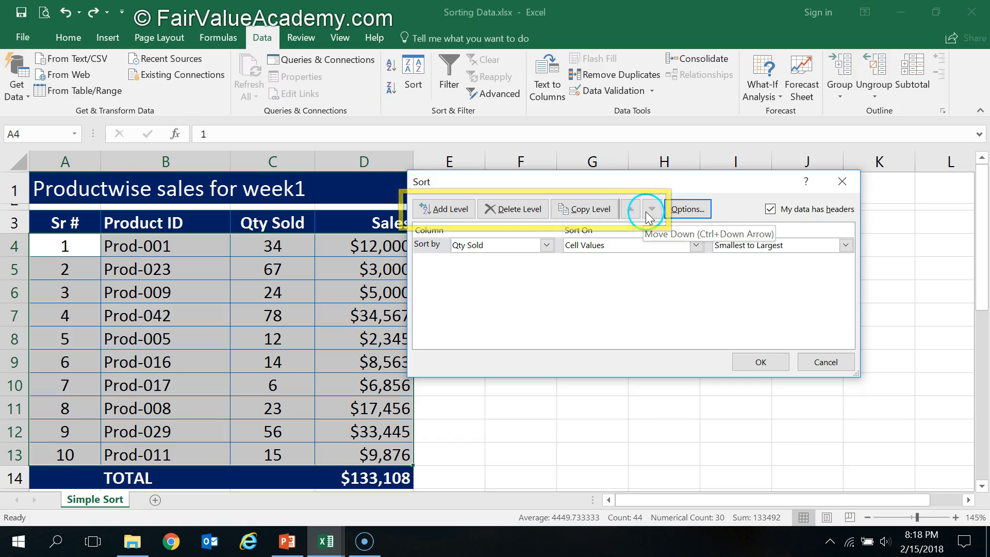
{"action": "left_click", "coordinate": [500, 316]}
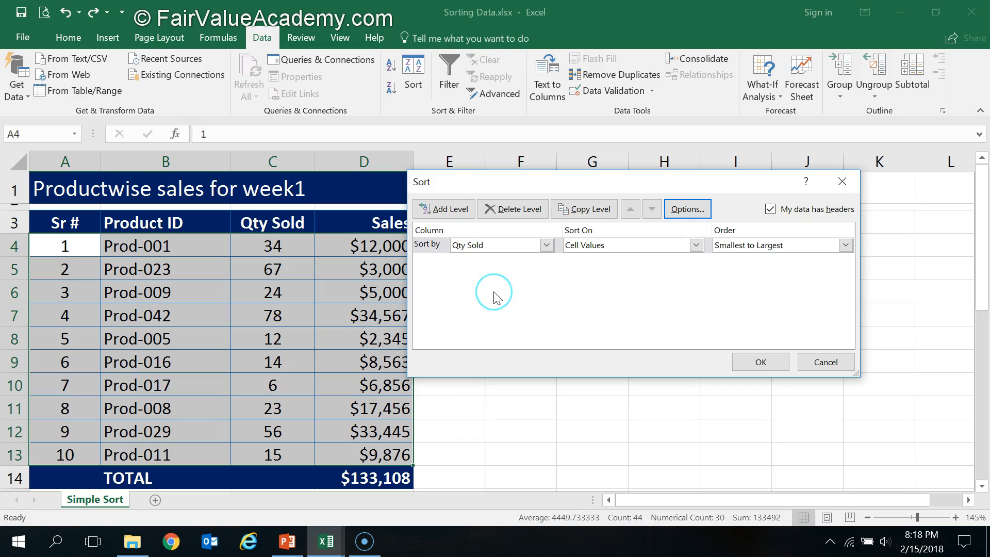